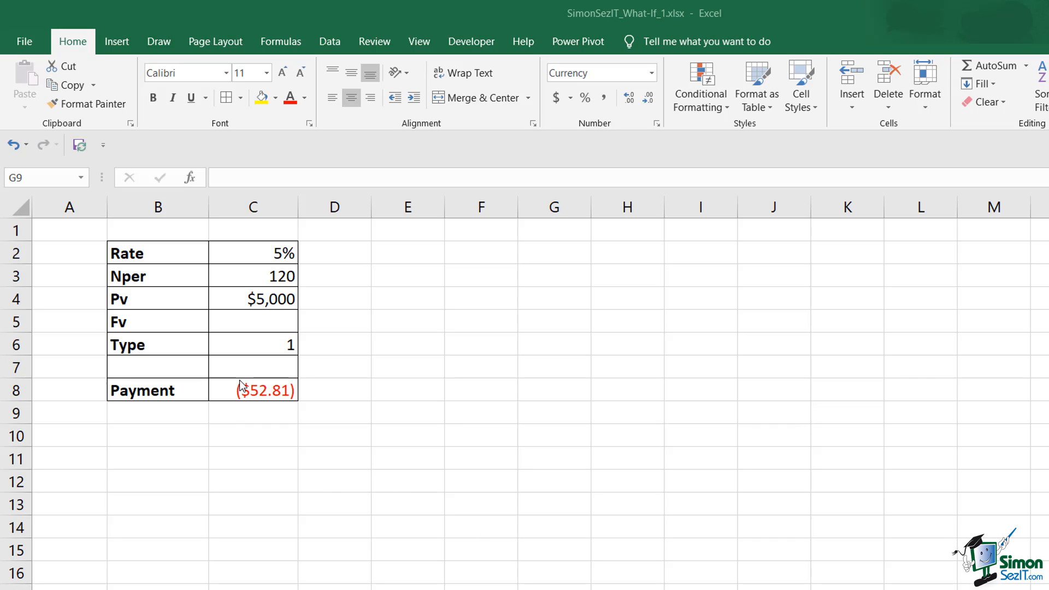
- Copy the loan inputs and payment formula in C2:C8 into column D and widen column D
click(242, 398)
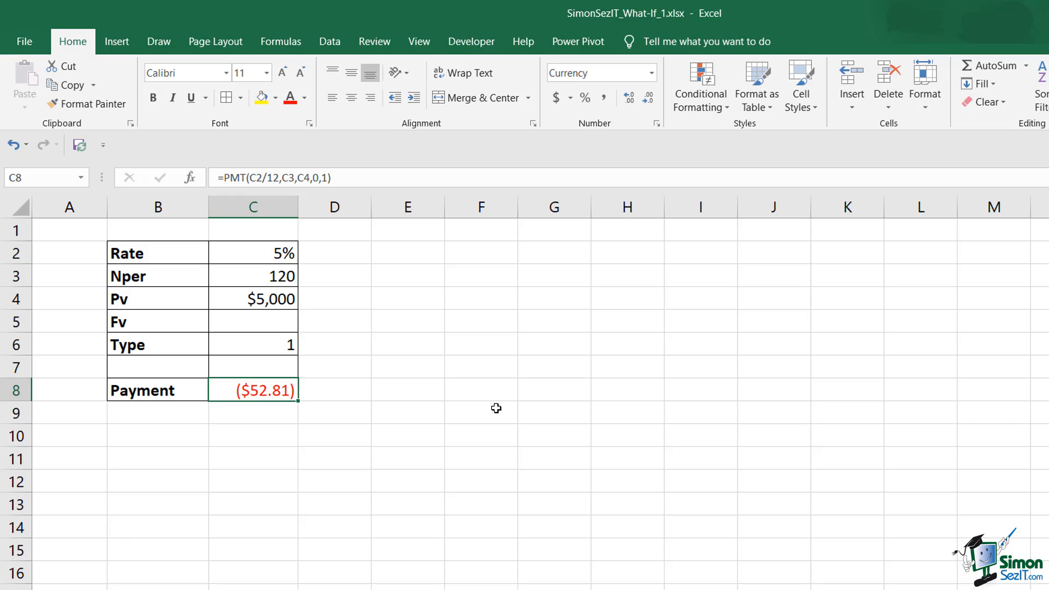
drag(263, 253, 276, 392)
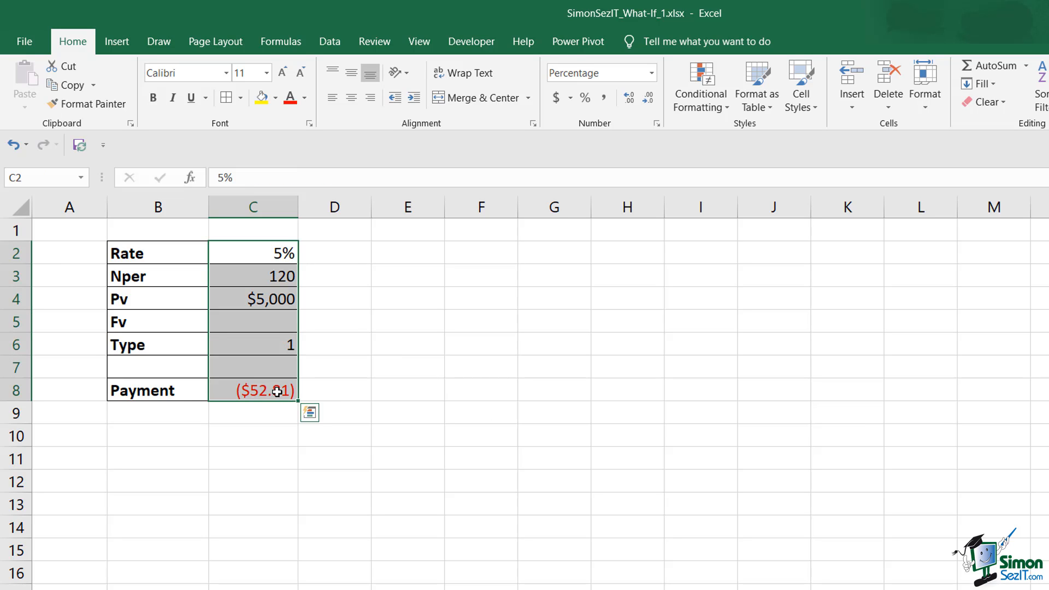
key(ctrl+c)
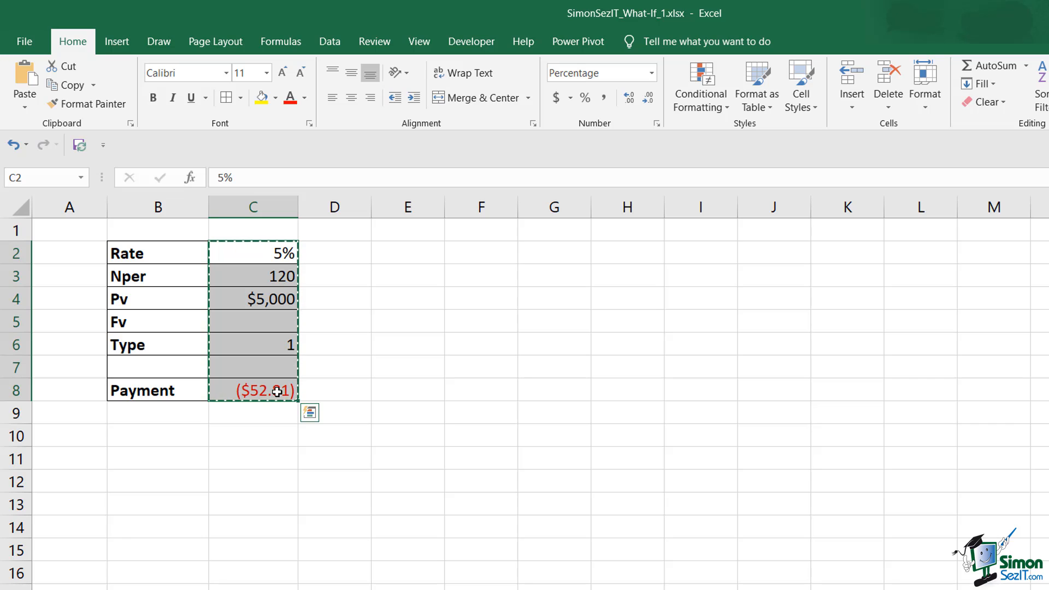
click(349, 257)
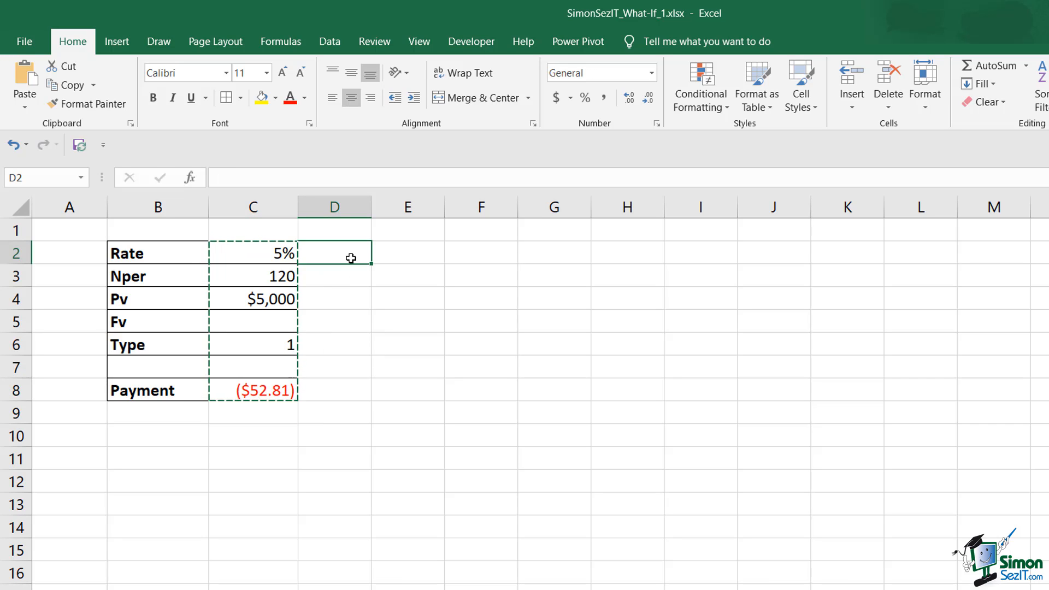
key(ctrl+v)
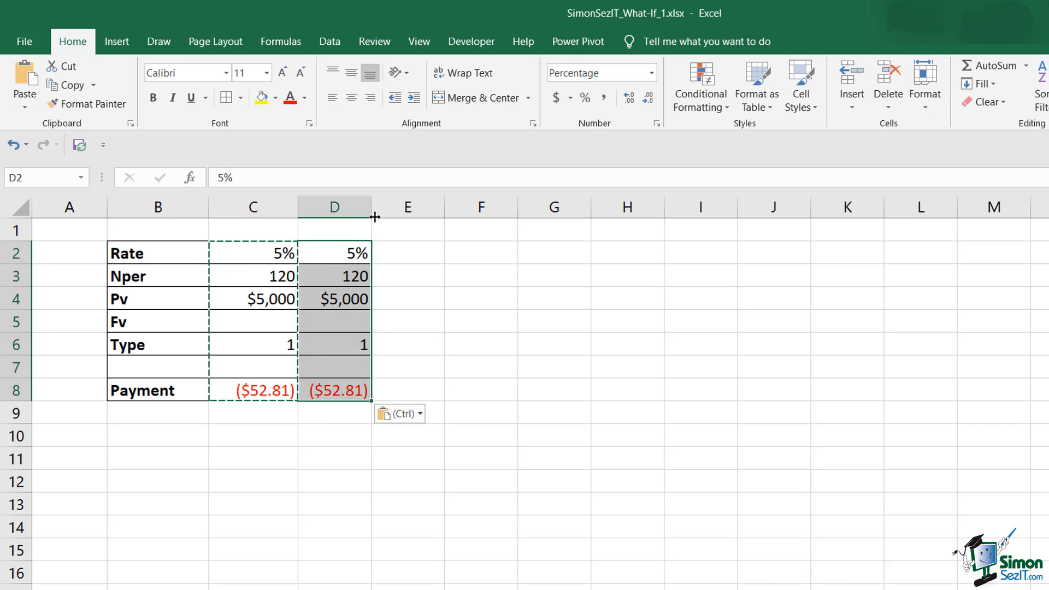
drag(374, 217, 395, 218)
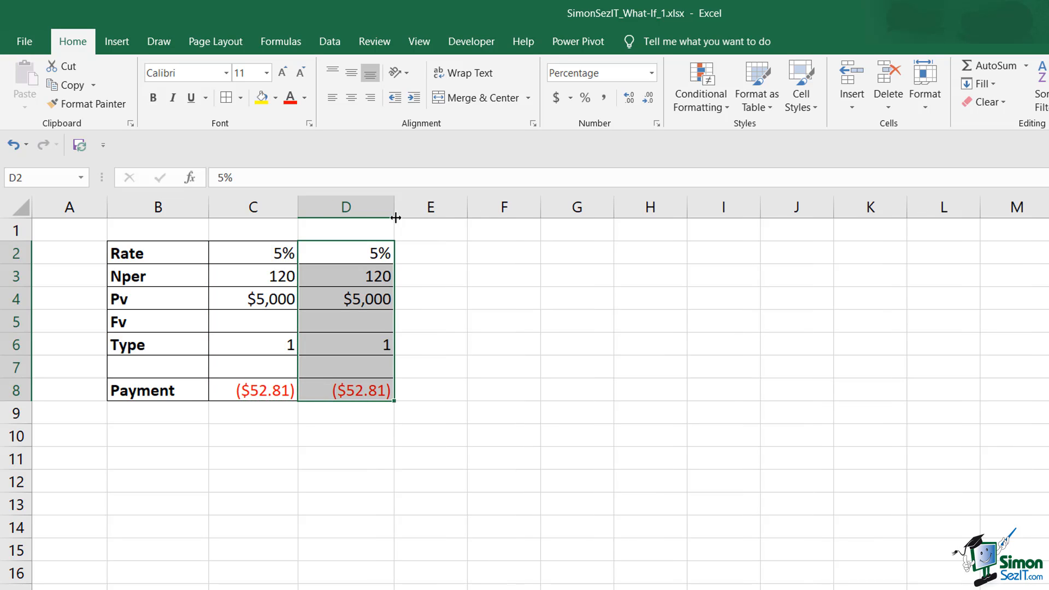
- Change the Nper value in column D to 60
click(371, 281)
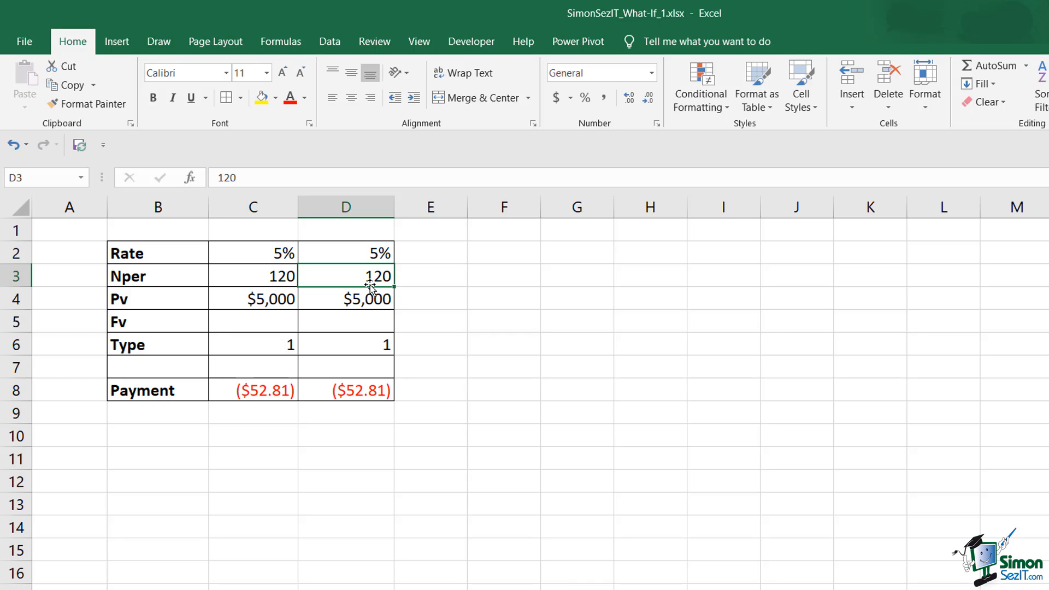
text(60)
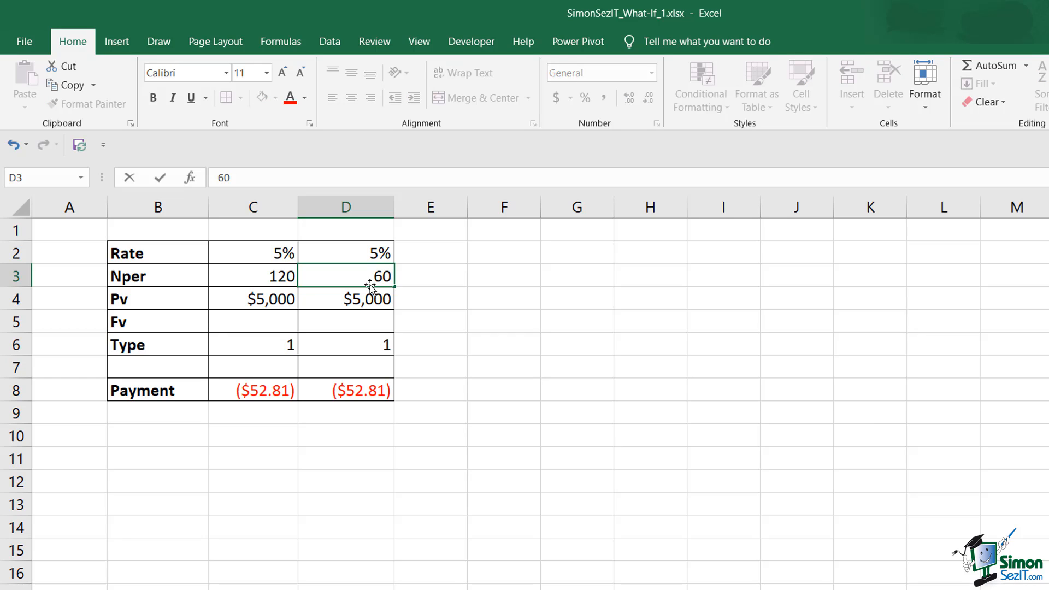
key(Return)
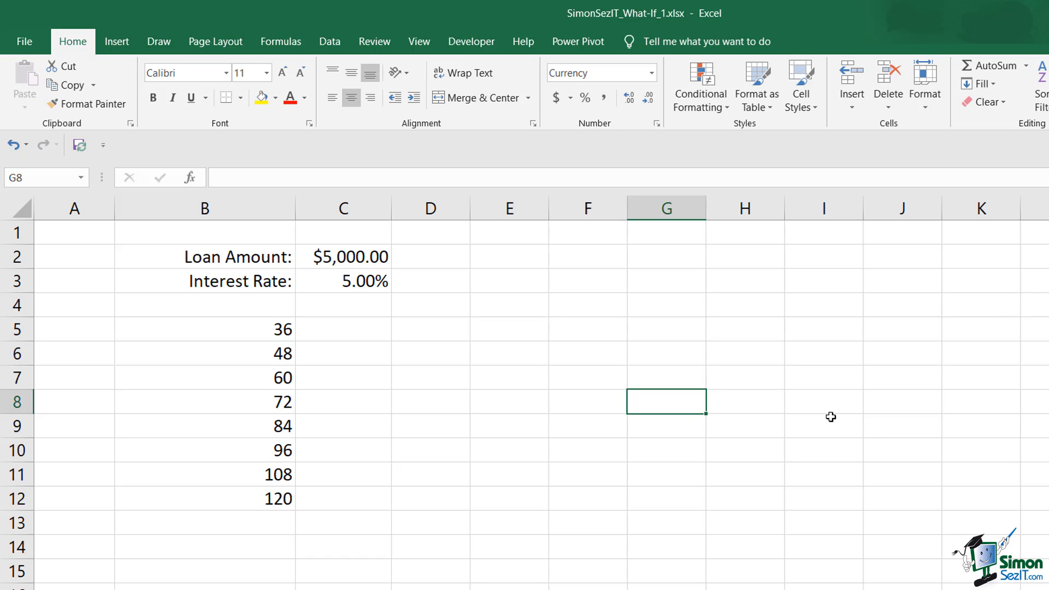
- Enter the formula =PMT(C3/12,A4,C2,0,1) in cell C4 above the period list
click(322, 308)
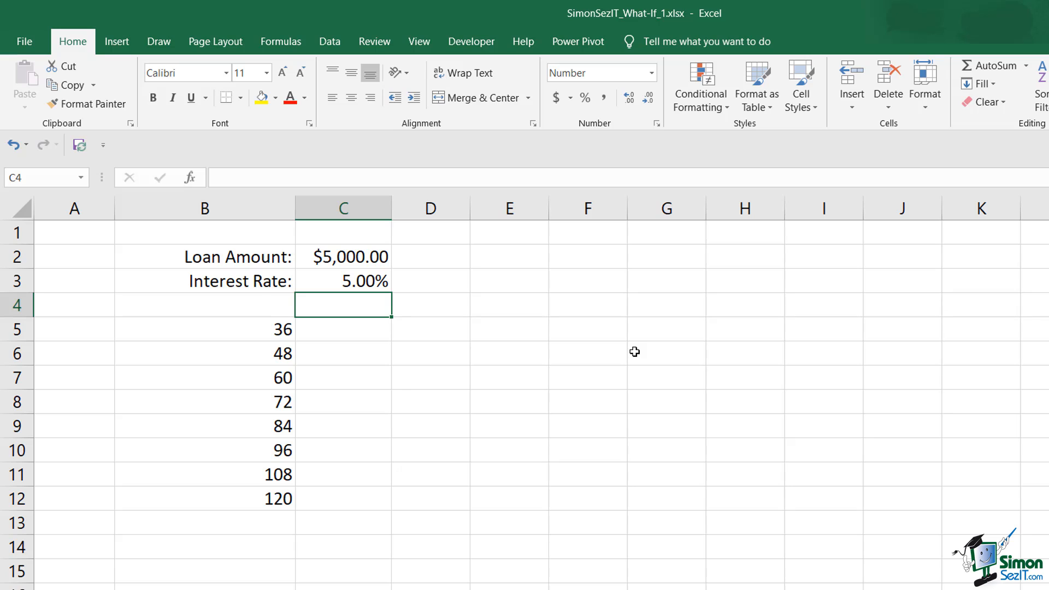
text(=)
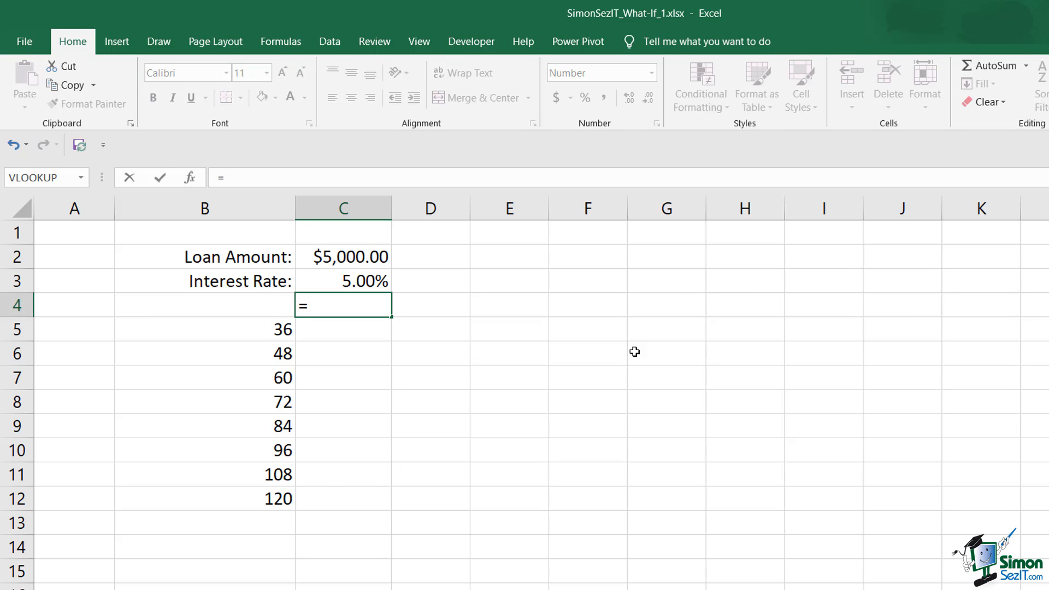
text(PMT()
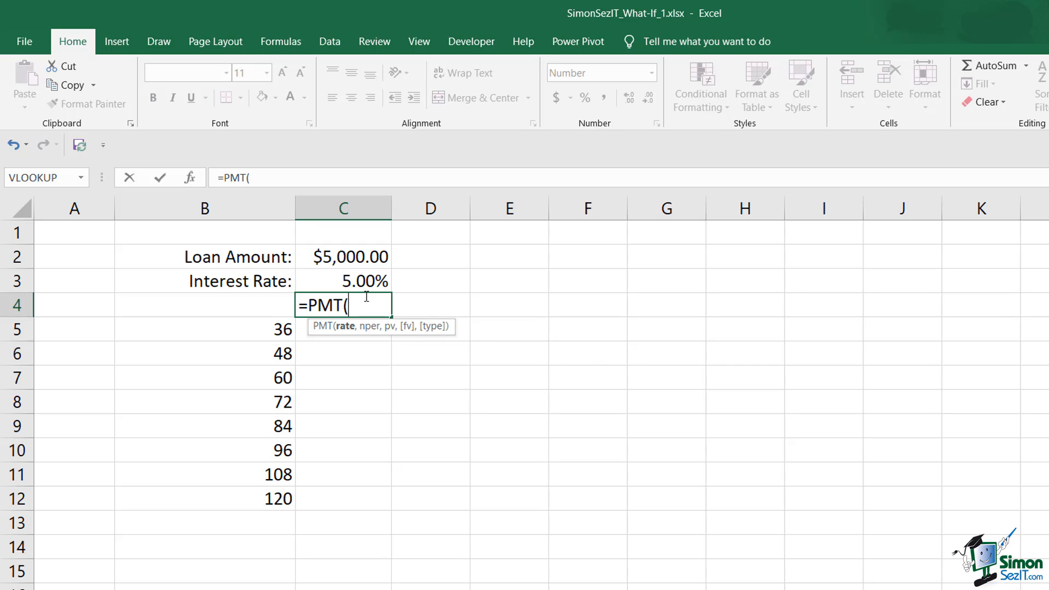
click(357, 283)
text(/12)
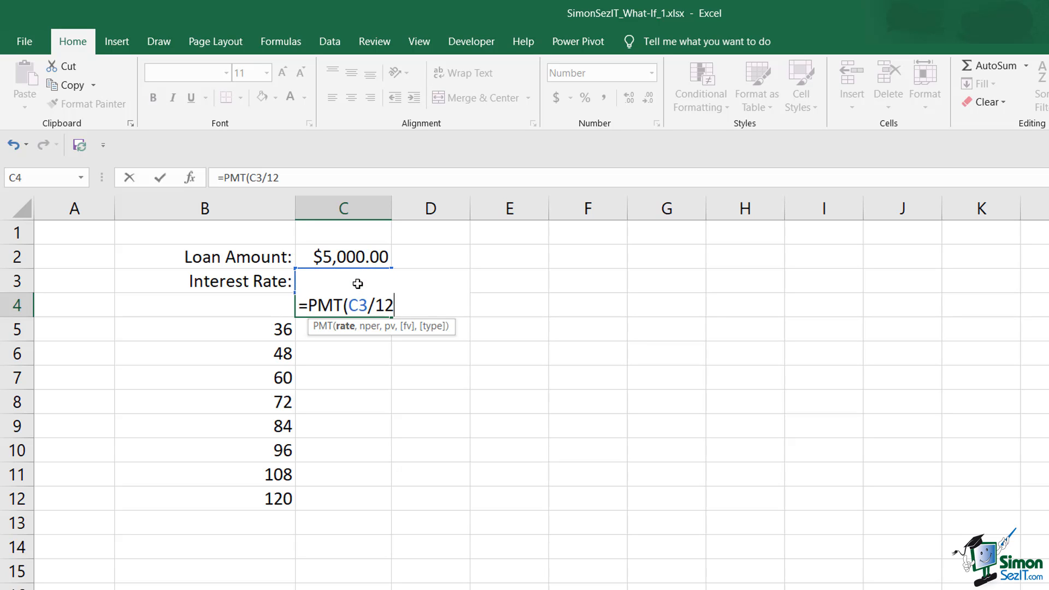
text(,)
click(86, 310)
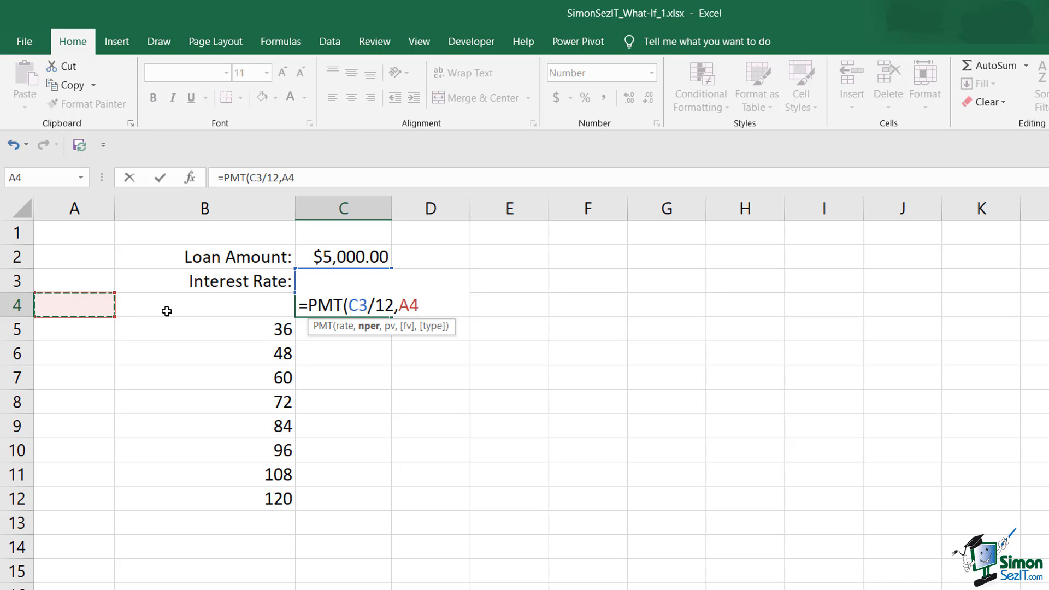
text(,)
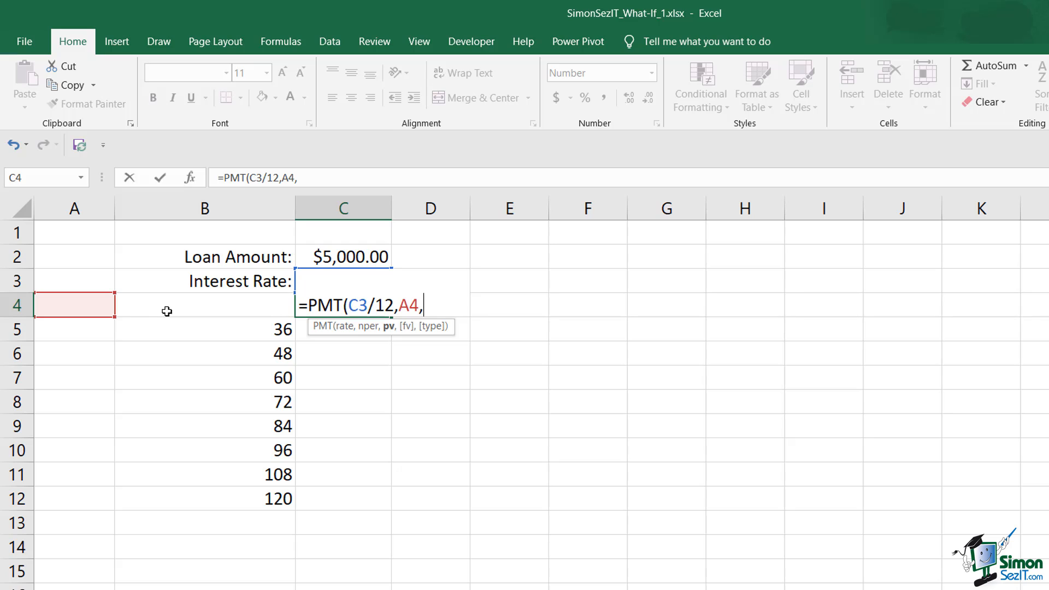
click(340, 259)
text(,)
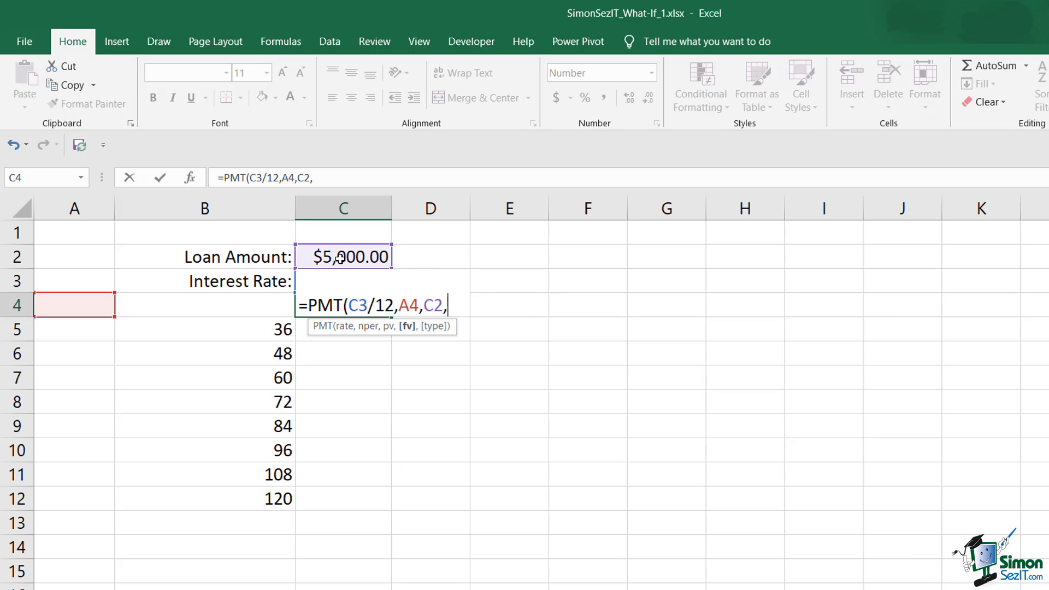
text(0,)
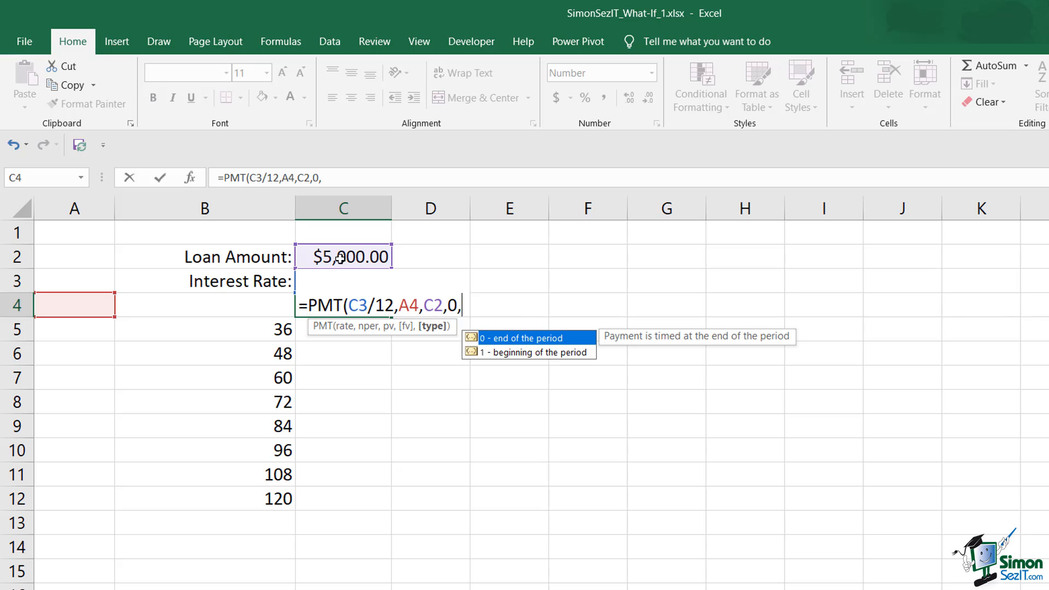
text(1))
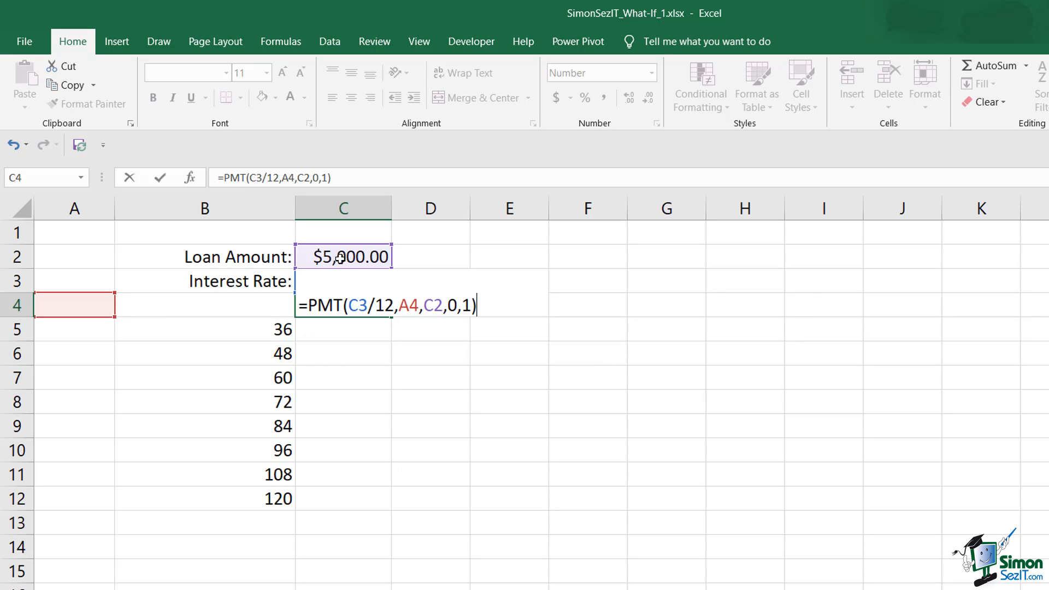
key(Return)
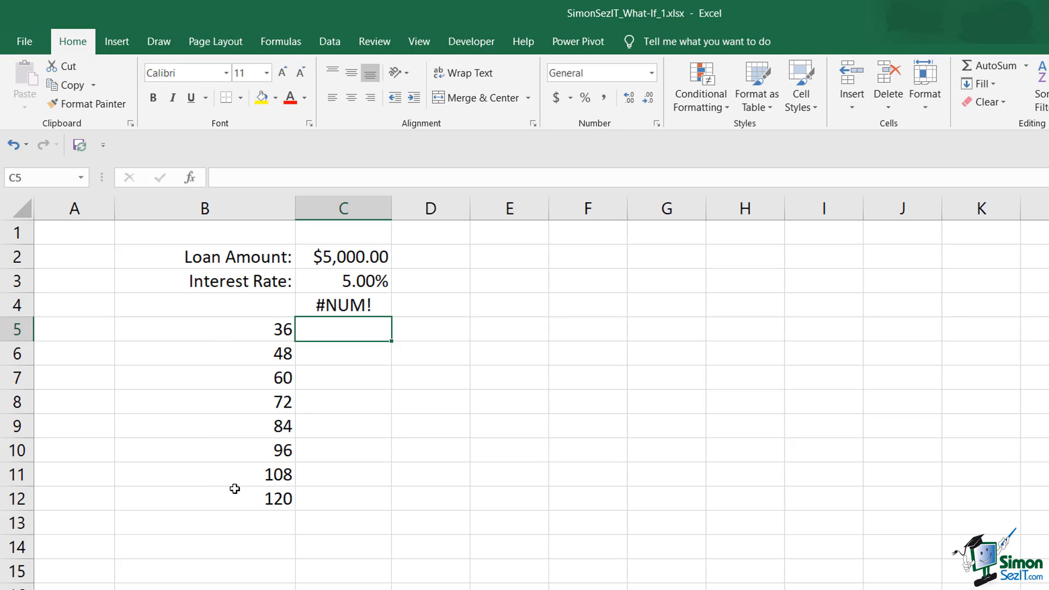
- Create a one-variable data table on B4:C12 using A4 as the column input cell
click(253, 308)
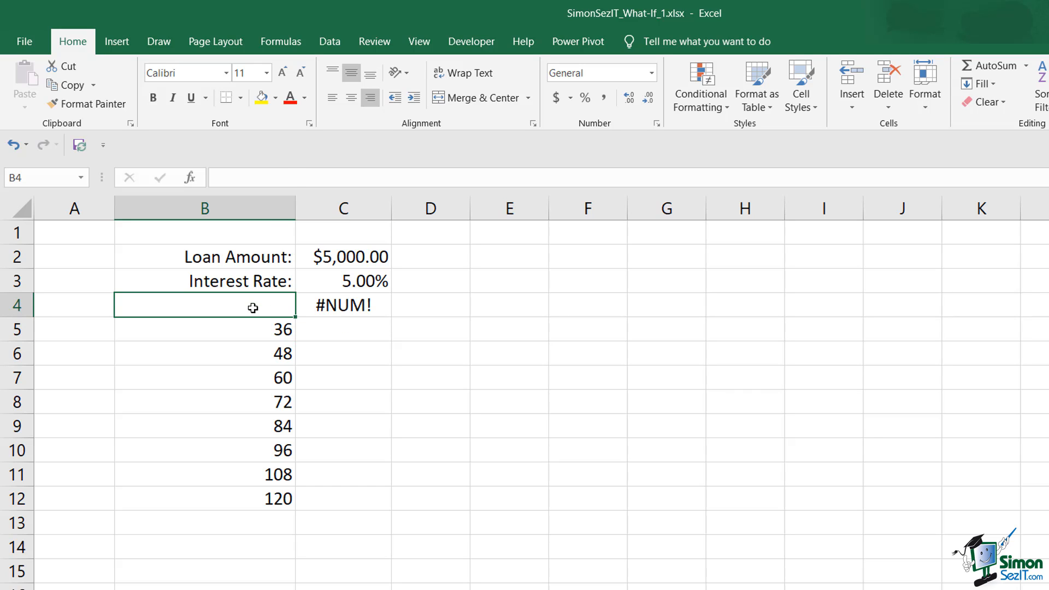
click(323, 305)
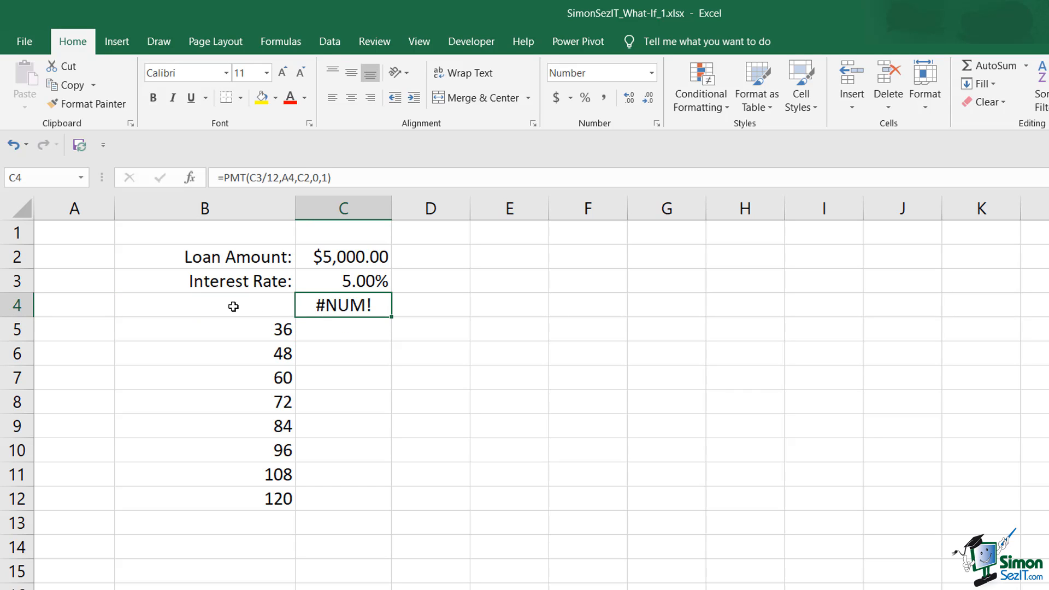
drag(234, 307, 362, 499)
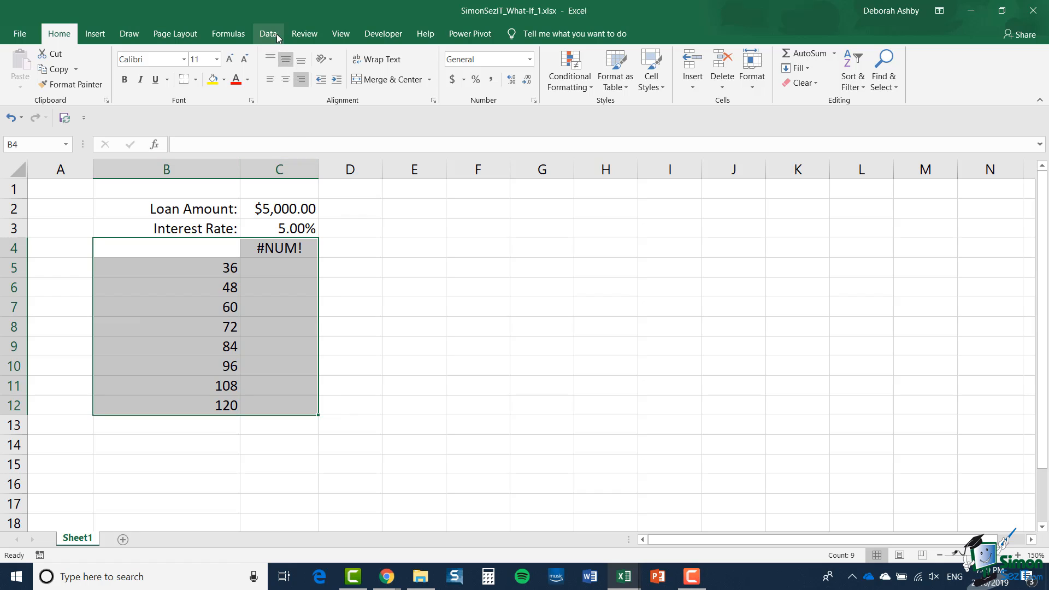
click(270, 33)
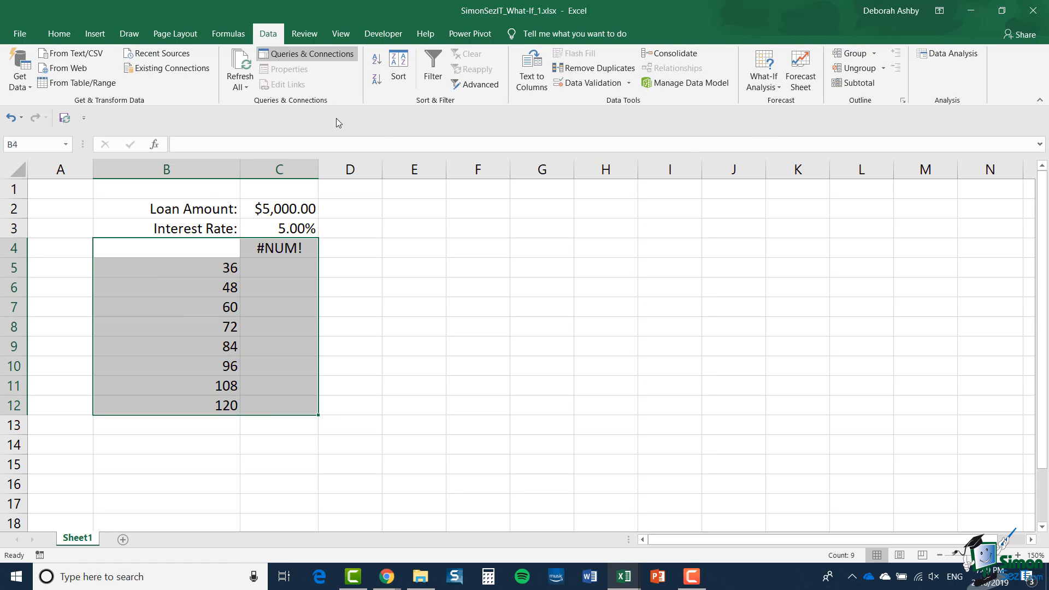
click(778, 88)
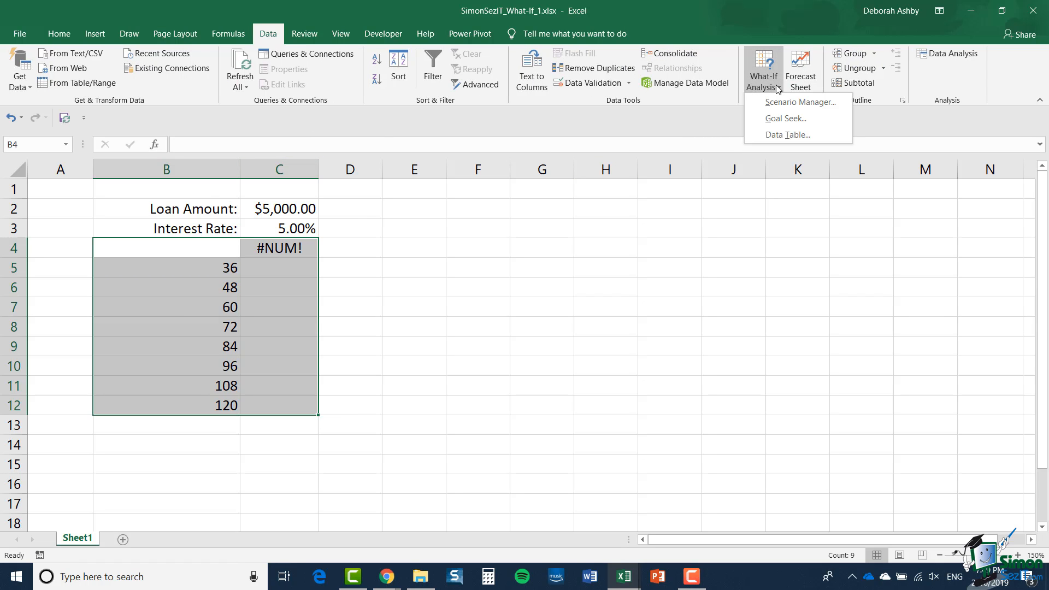
click(778, 135)
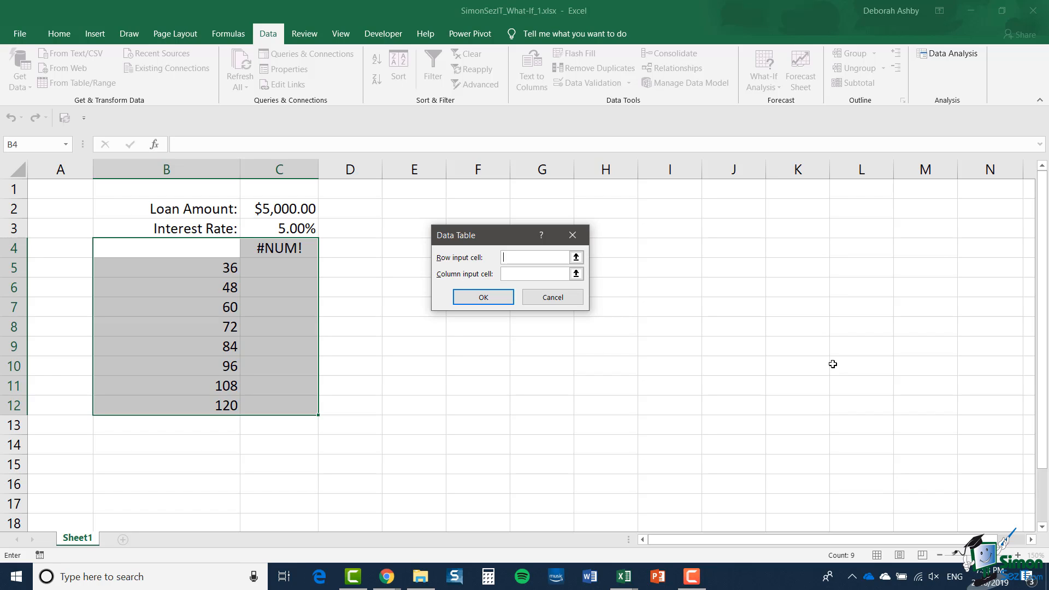
click(517, 274)
click(64, 247)
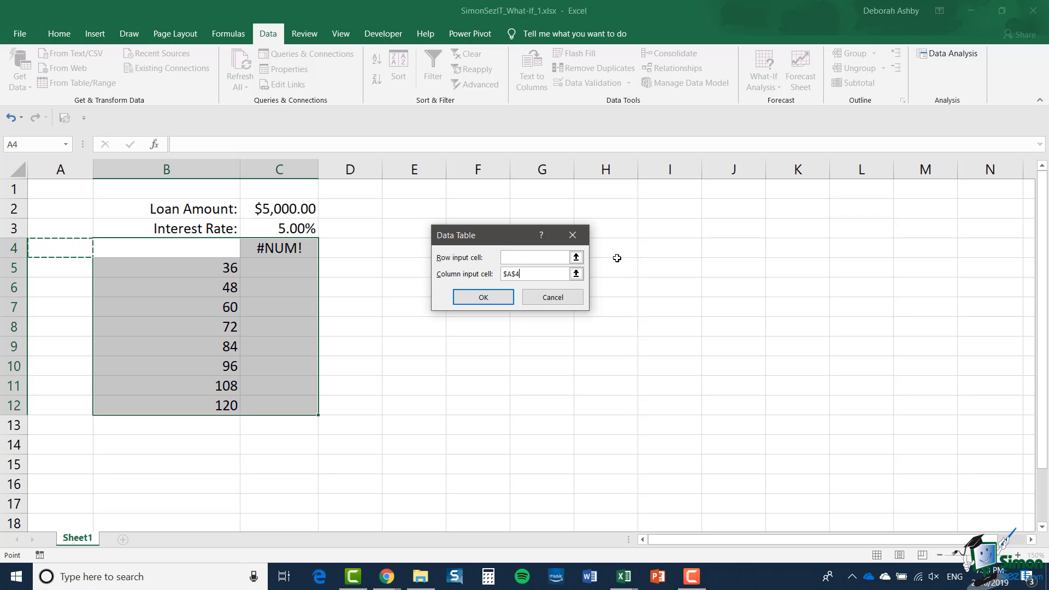
click(495, 300)
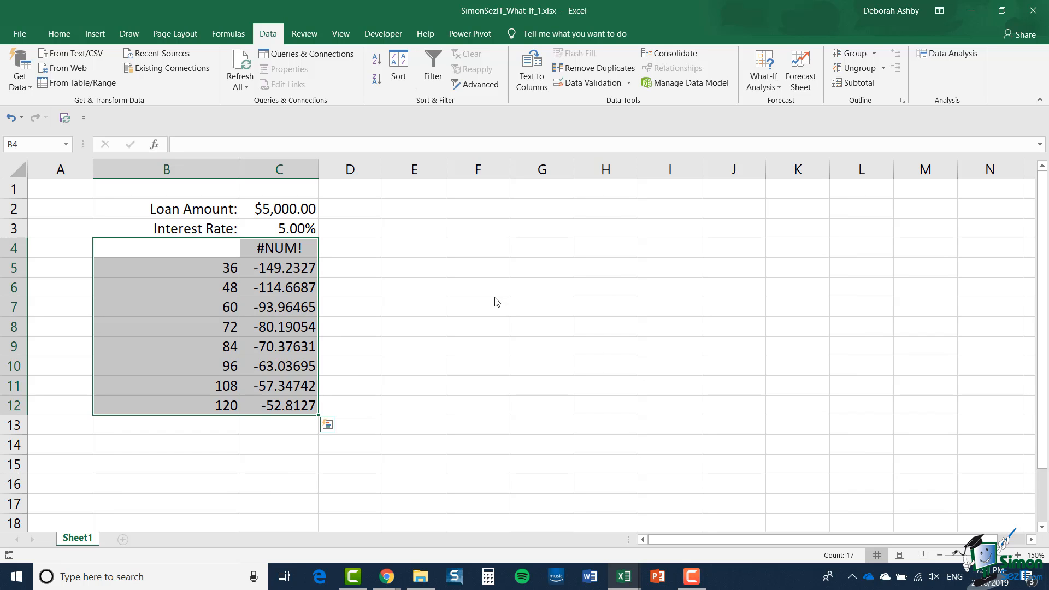
- Format the data table results in C5:C12 as Currency and widen column C
click(297, 267)
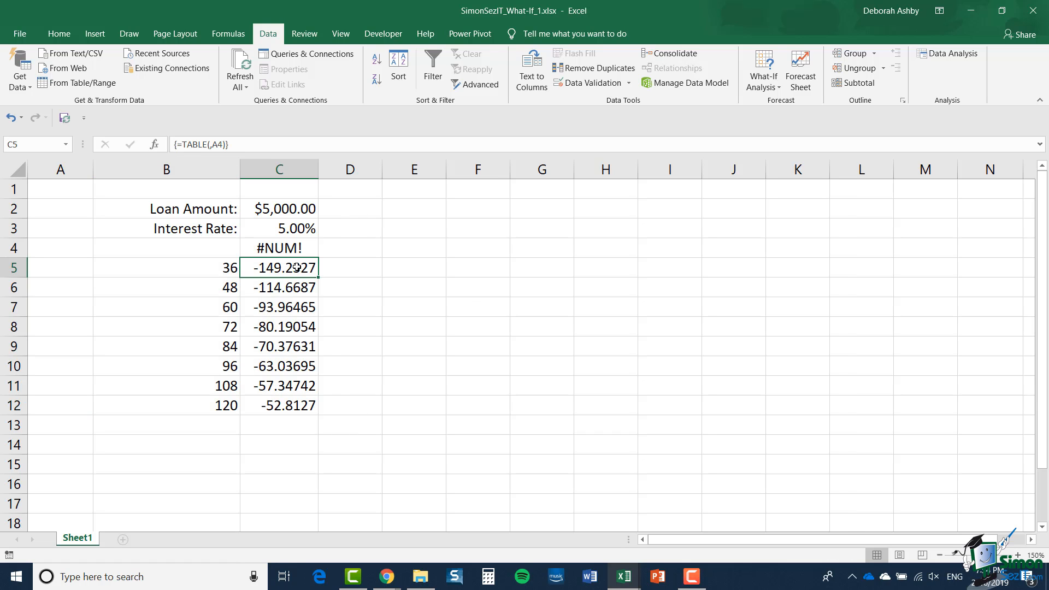
drag(297, 267, 300, 405)
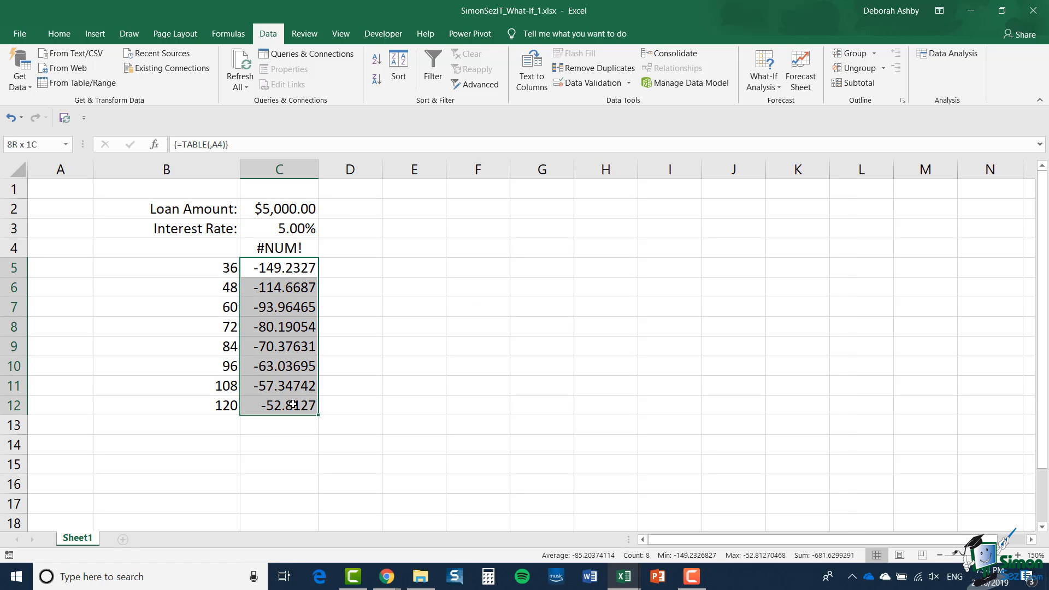
click(59, 35)
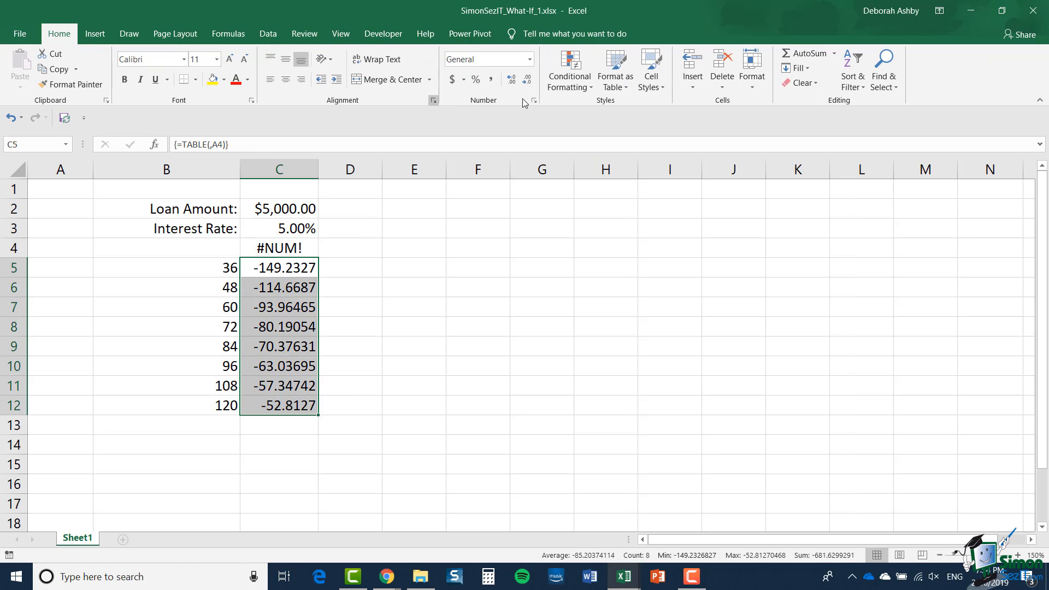
click(530, 61)
click(514, 144)
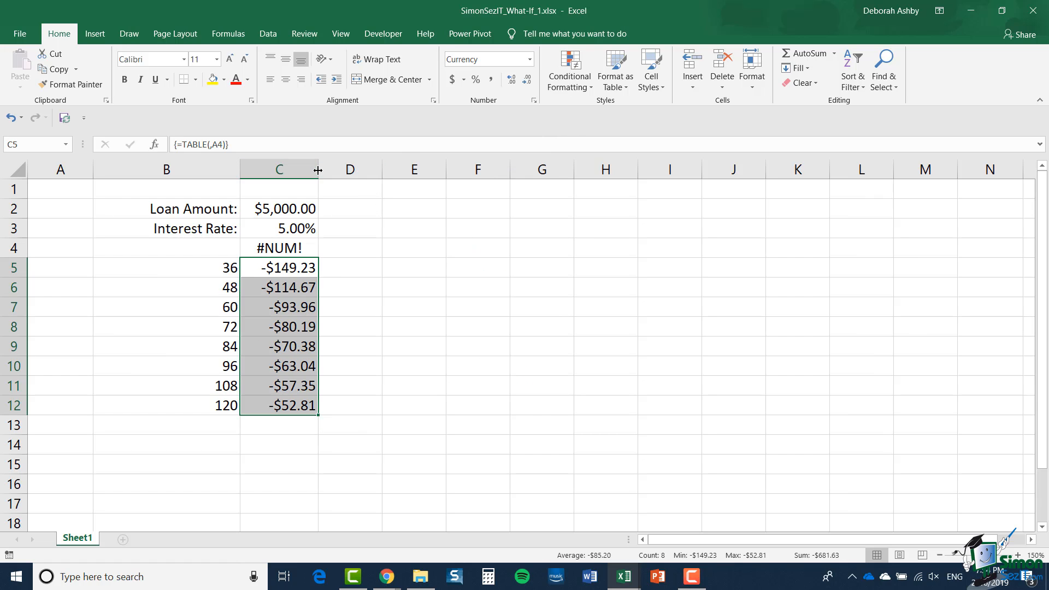
drag(318, 171, 335, 170)
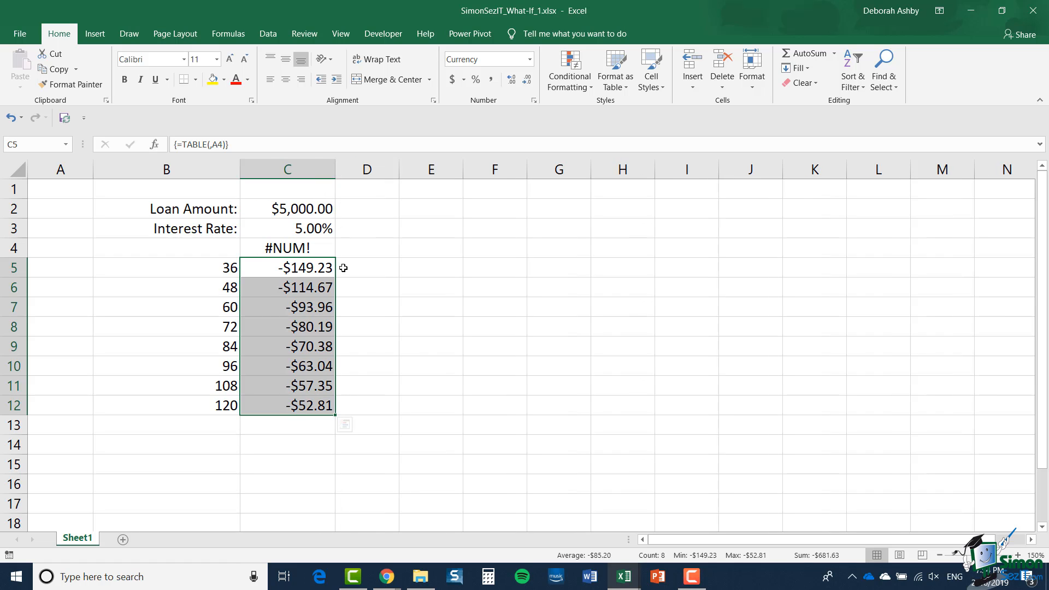
- Set the results' negative numbers to display in red with parentheses
click(534, 100)
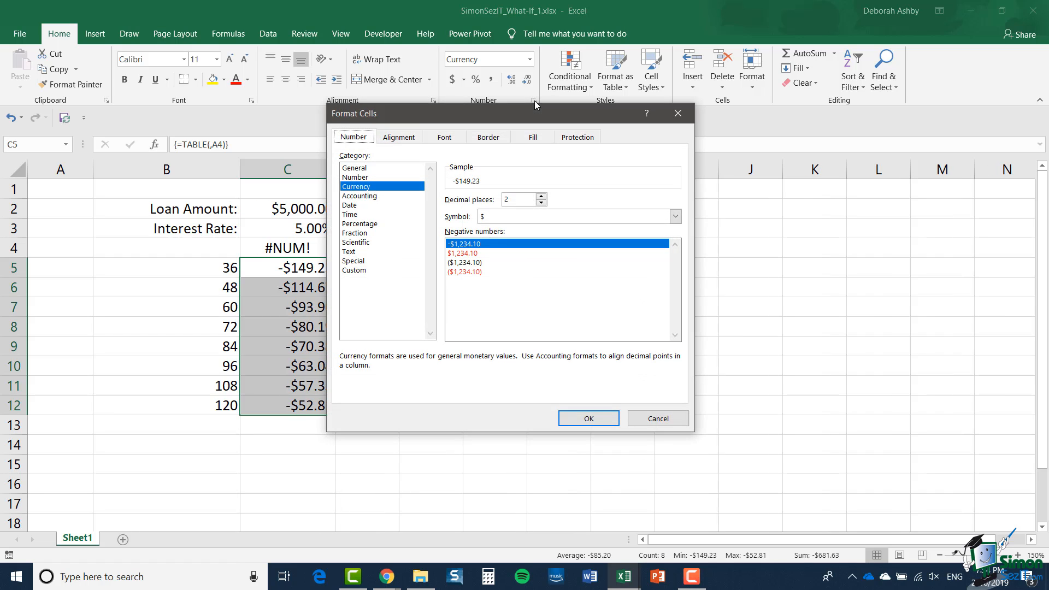
click(479, 273)
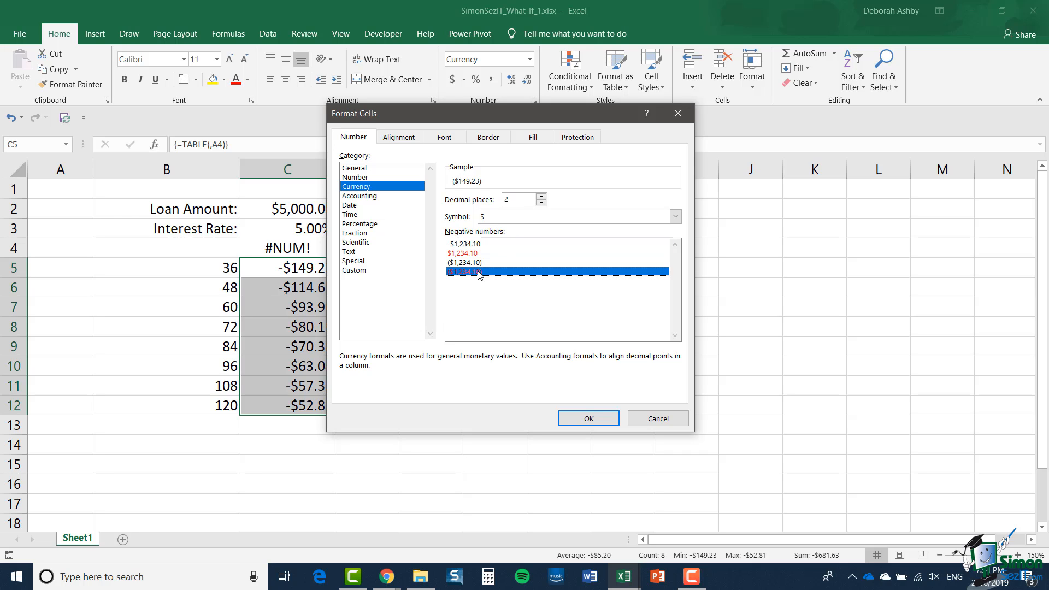
click(584, 419)
click(523, 308)
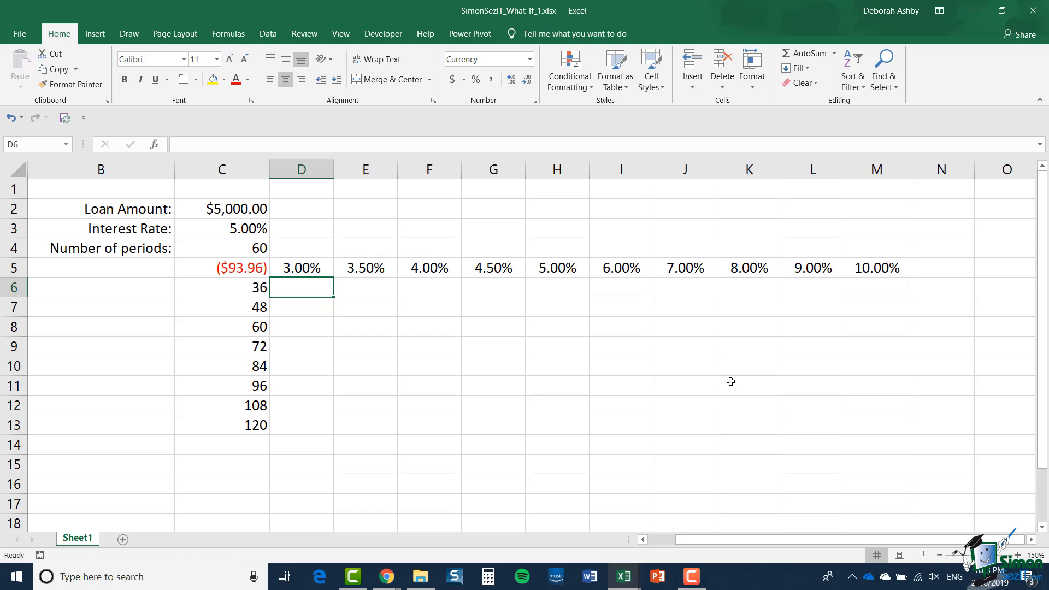
- Create a two-variable data table on C5:M13 using C3 as the row input cell and C4 as the column input cell
drag(235, 268, 881, 429)
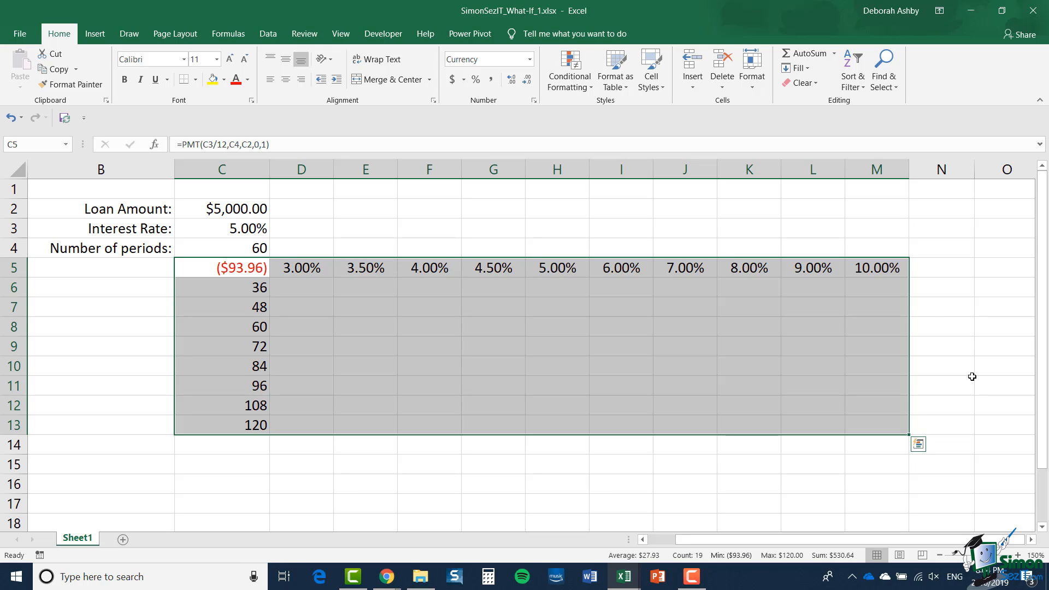
click(272, 36)
click(776, 85)
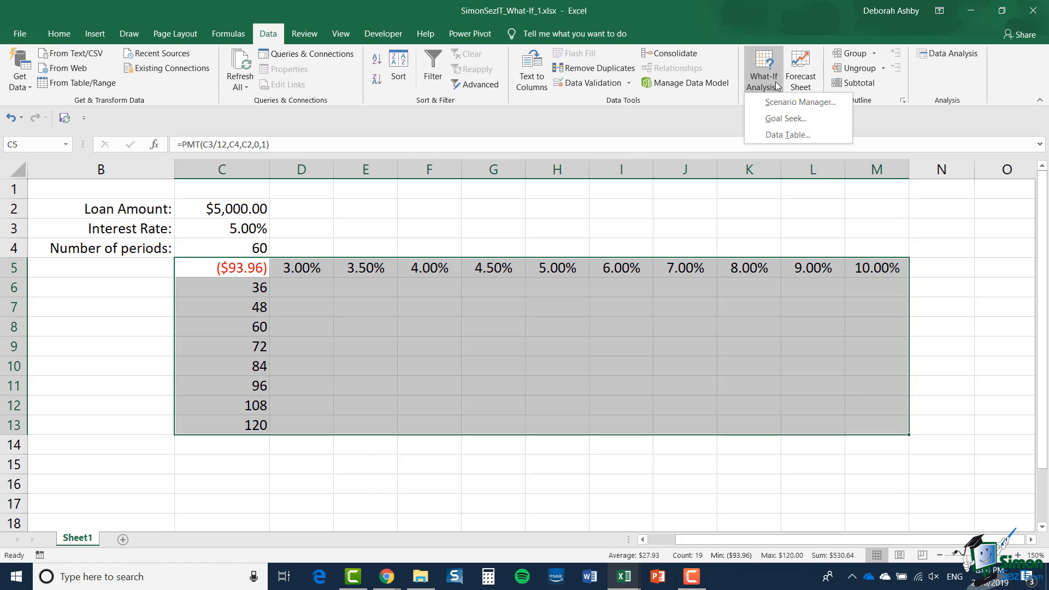
click(774, 135)
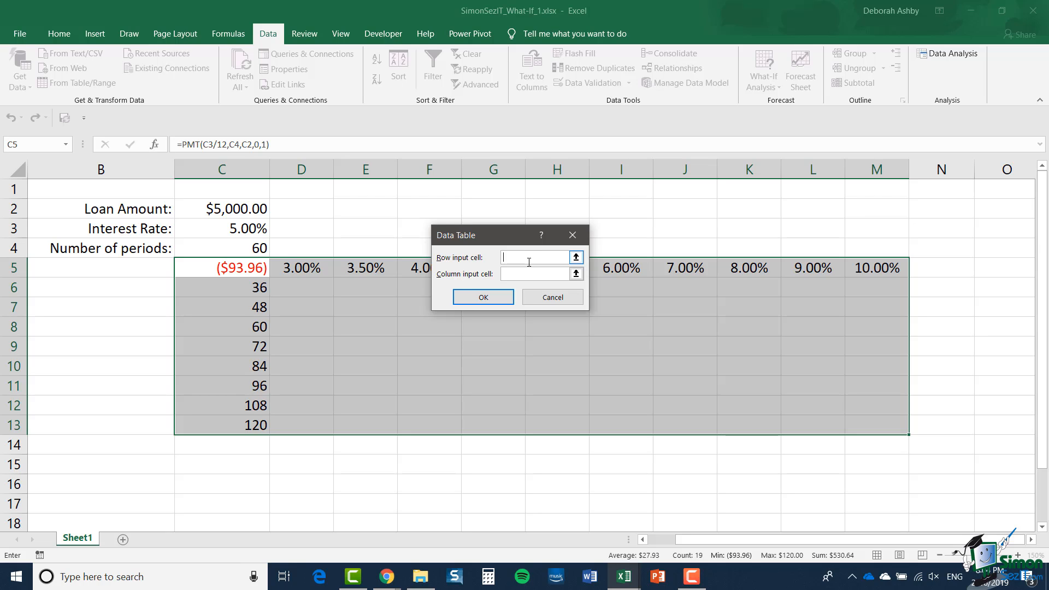
click(235, 231)
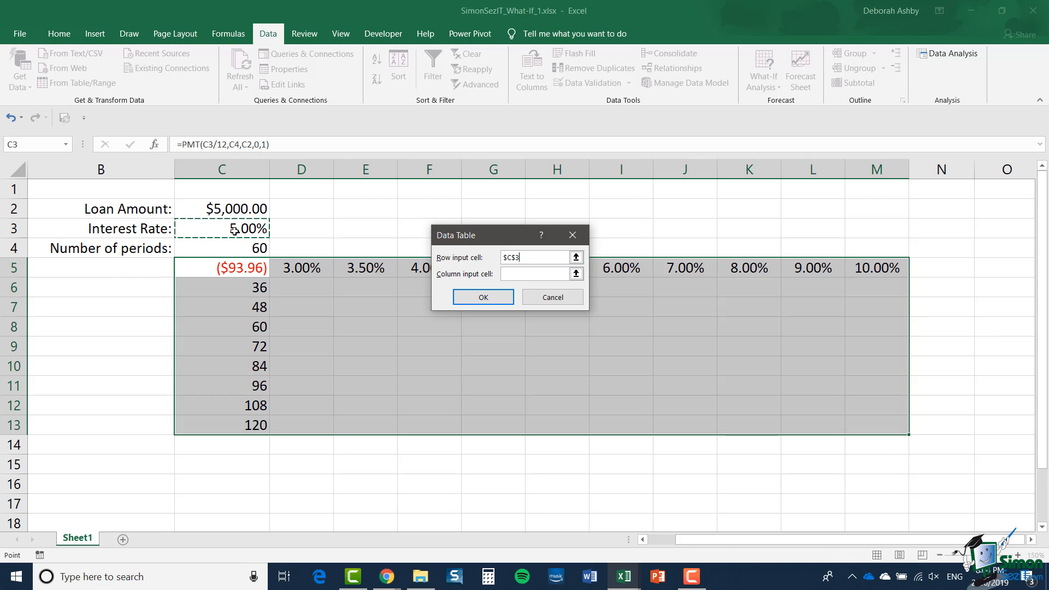
click(517, 274)
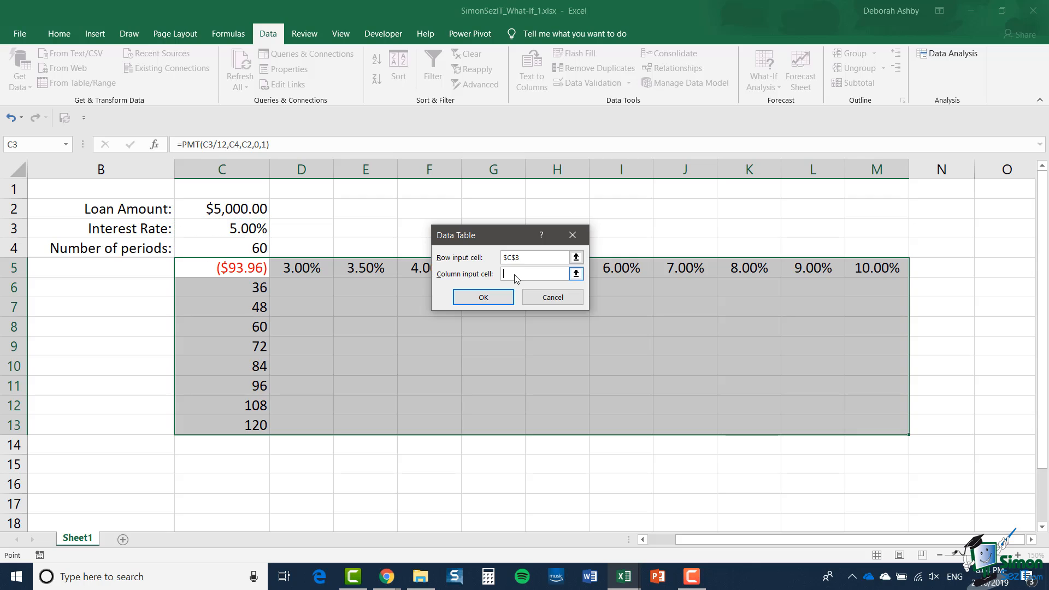
click(241, 248)
click(486, 299)
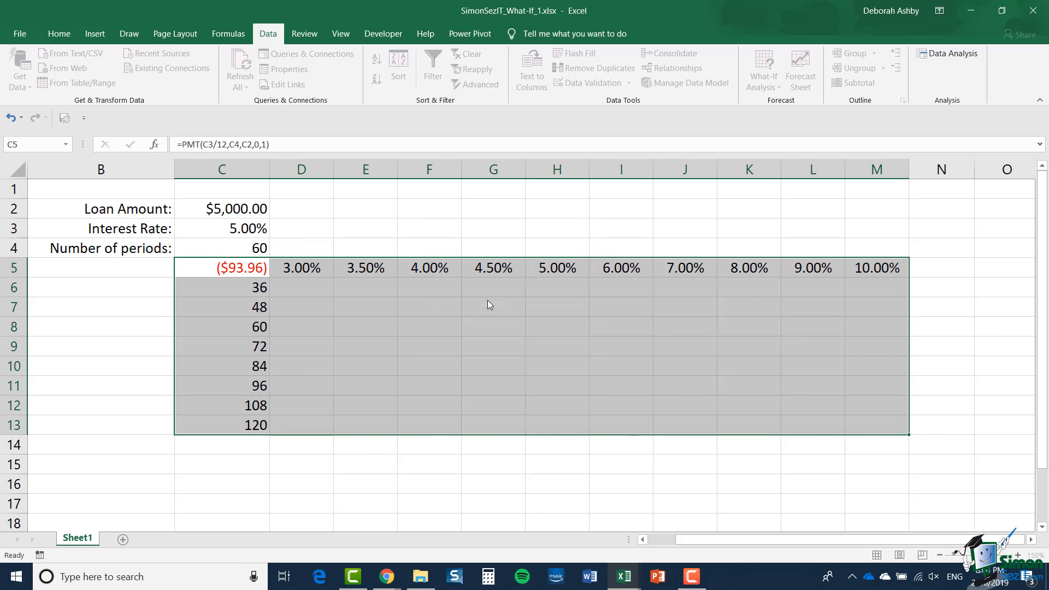
click(573, 242)
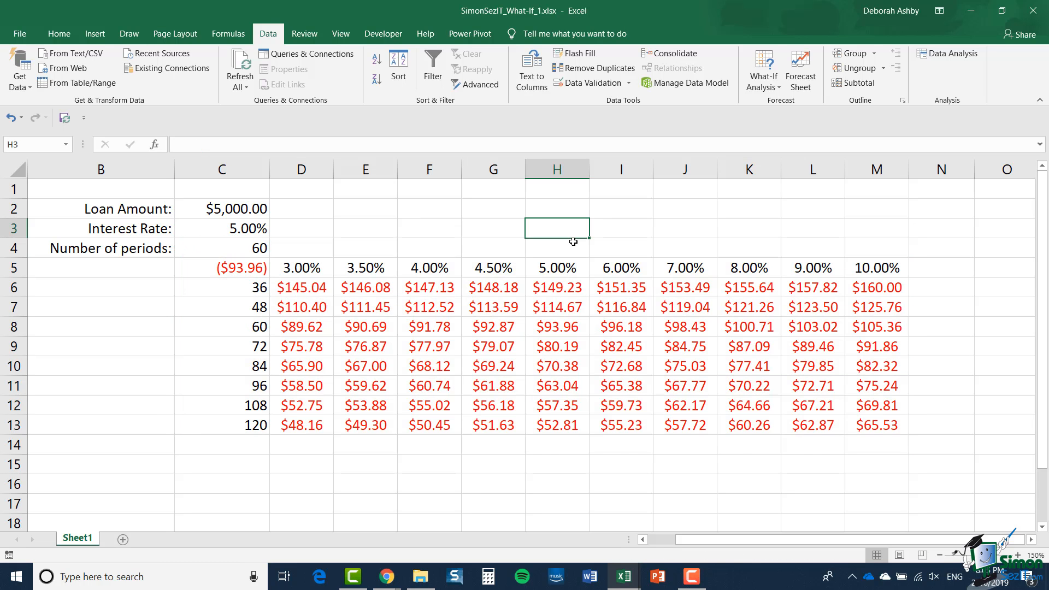